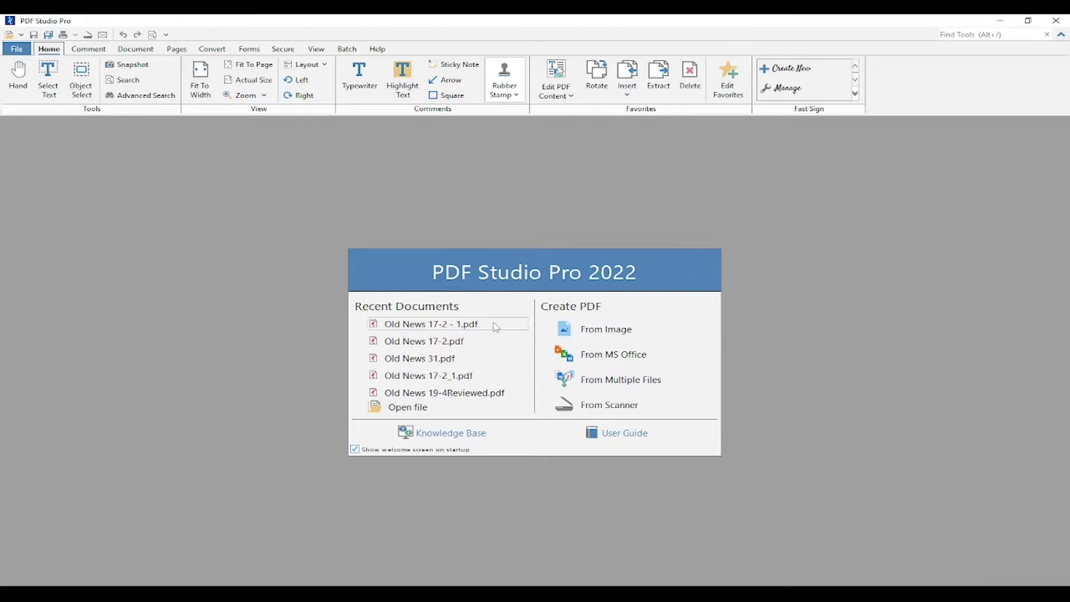
# Step: Open Old News 17-2 - 1.pdf and scroll through its front page at 100% zoom
pyautogui.click(495, 327)
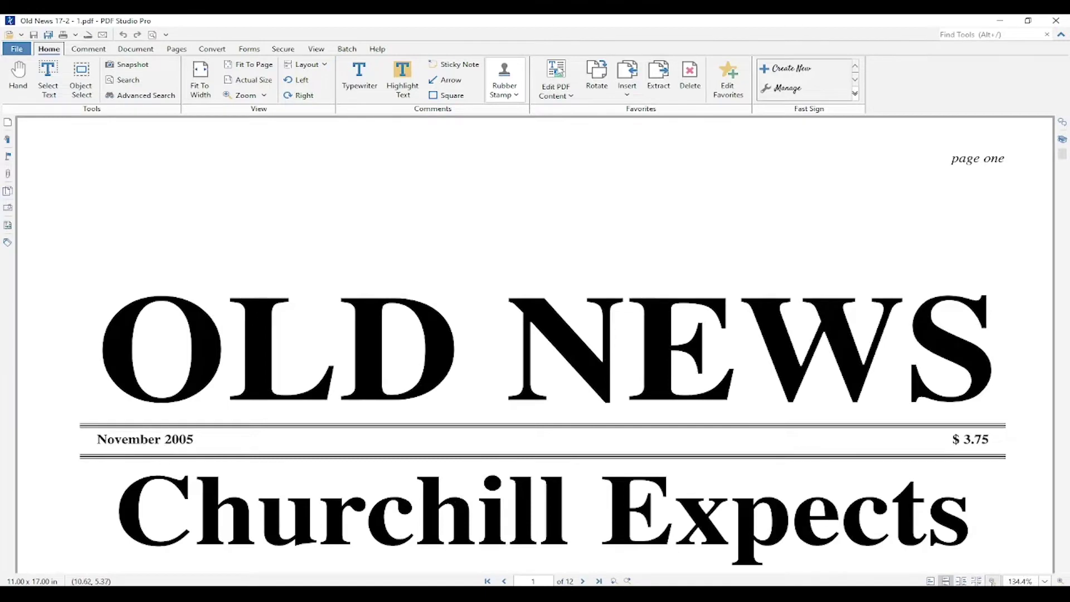
pyautogui.scroll(-1, 897, 484)
pyautogui.hotkey('ctrl', '1')
pyautogui.scroll(-1, 869, 492)
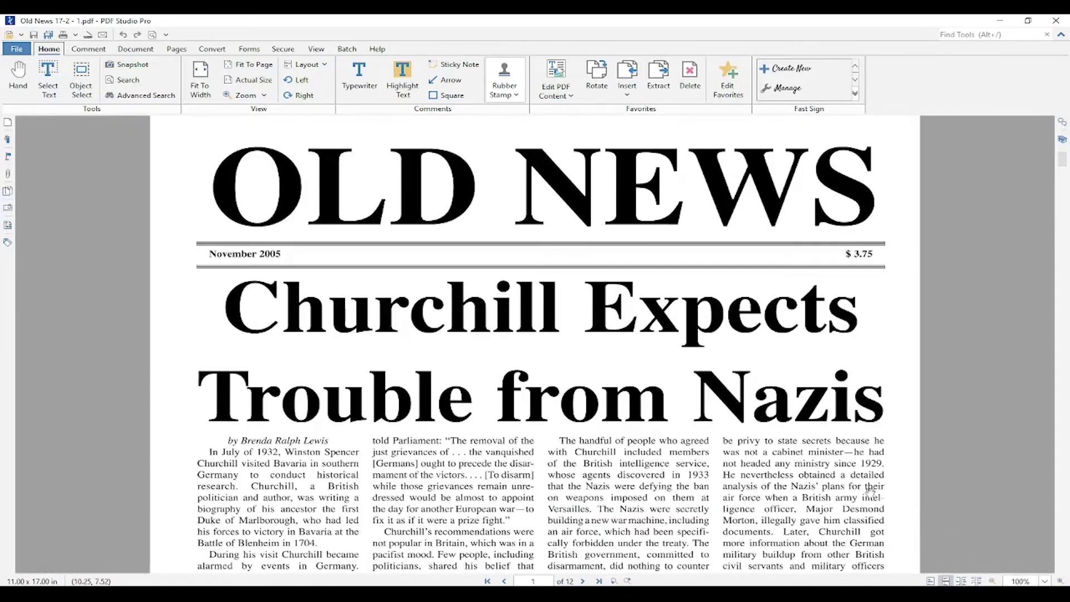
pyautogui.scroll(-1, 870, 488)
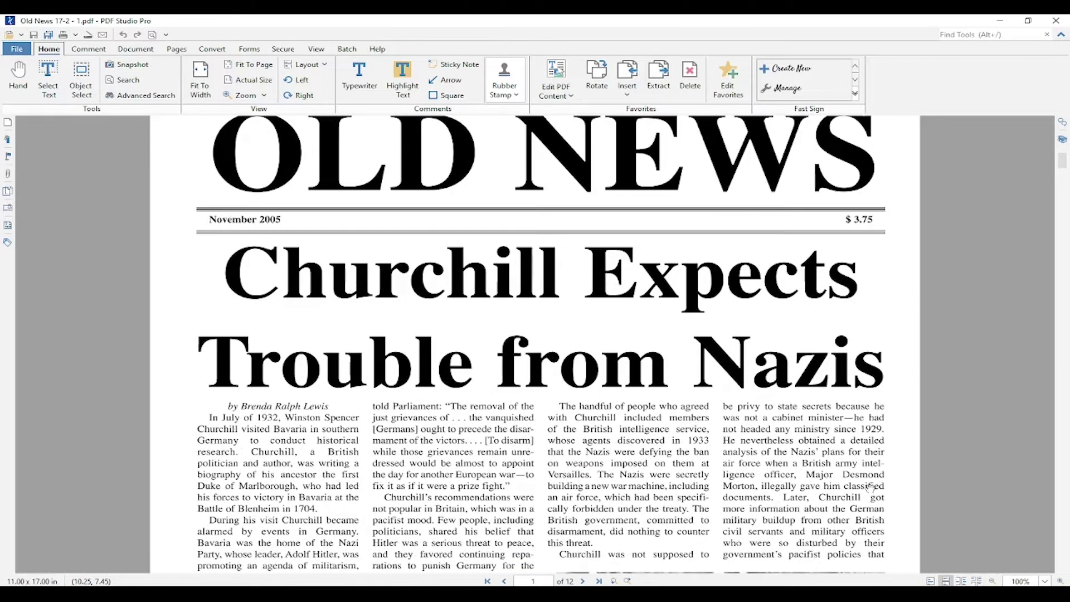
pyautogui.scroll(1, 871, 479)
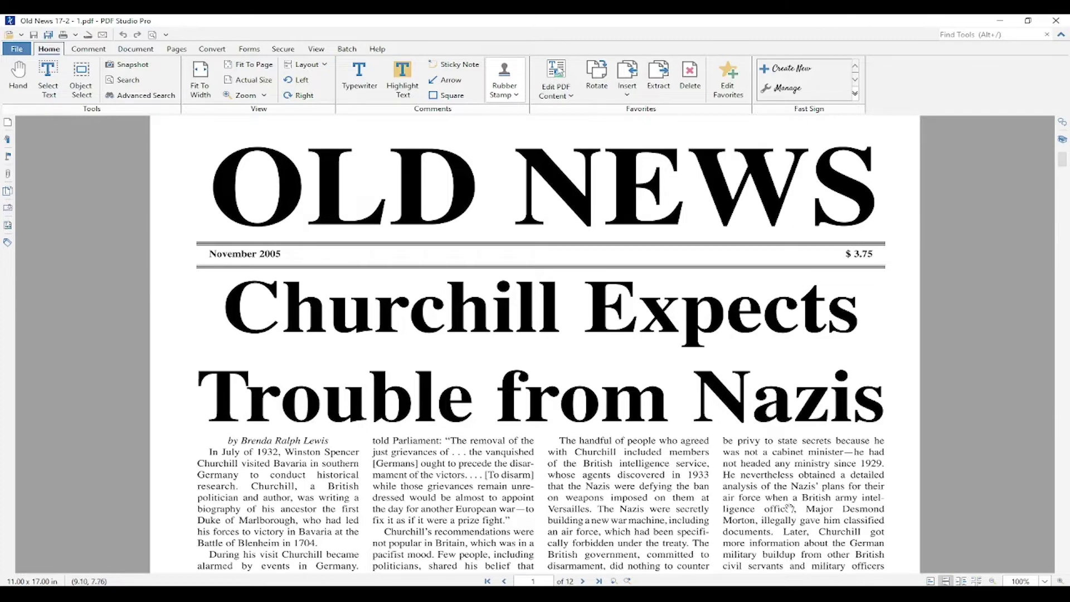
# Step: Create a new action from File > Action Wizard and add a Watermark step to it
pyautogui.click(23, 50)
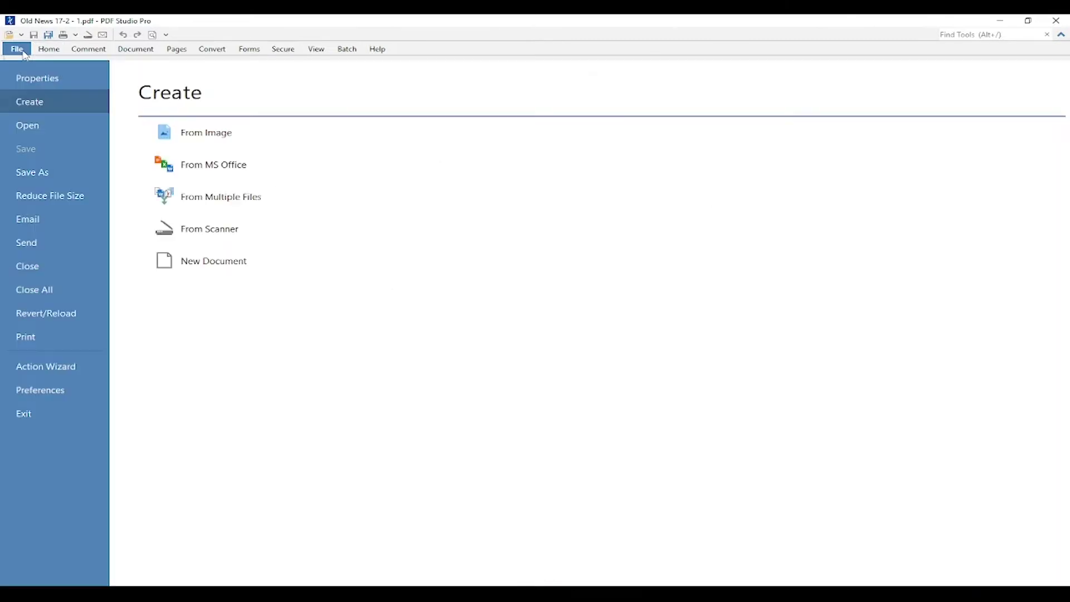
pyautogui.click(33, 376)
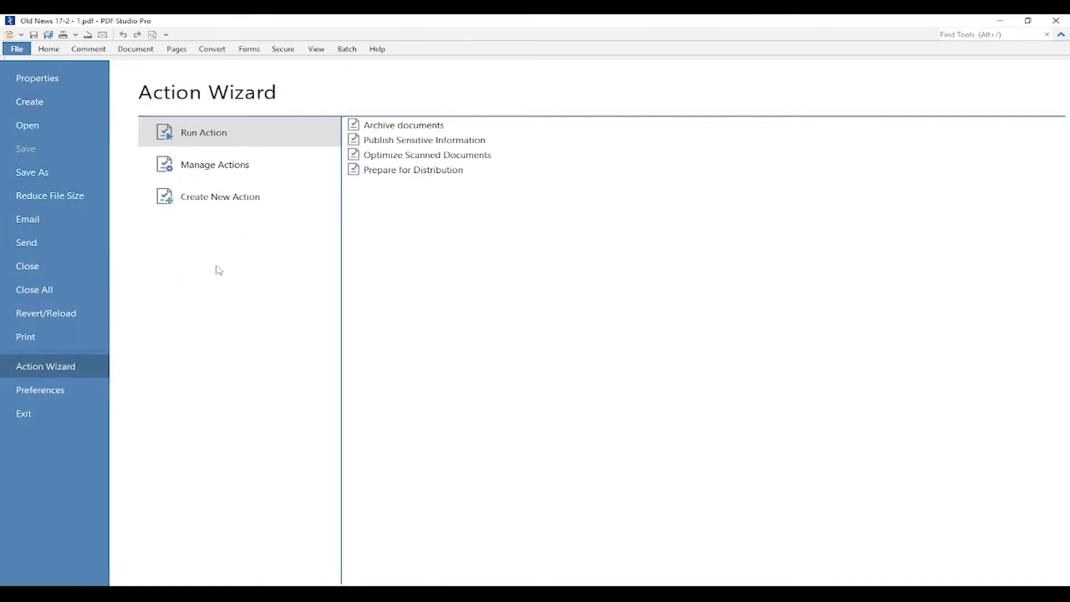
pyautogui.click(239, 209)
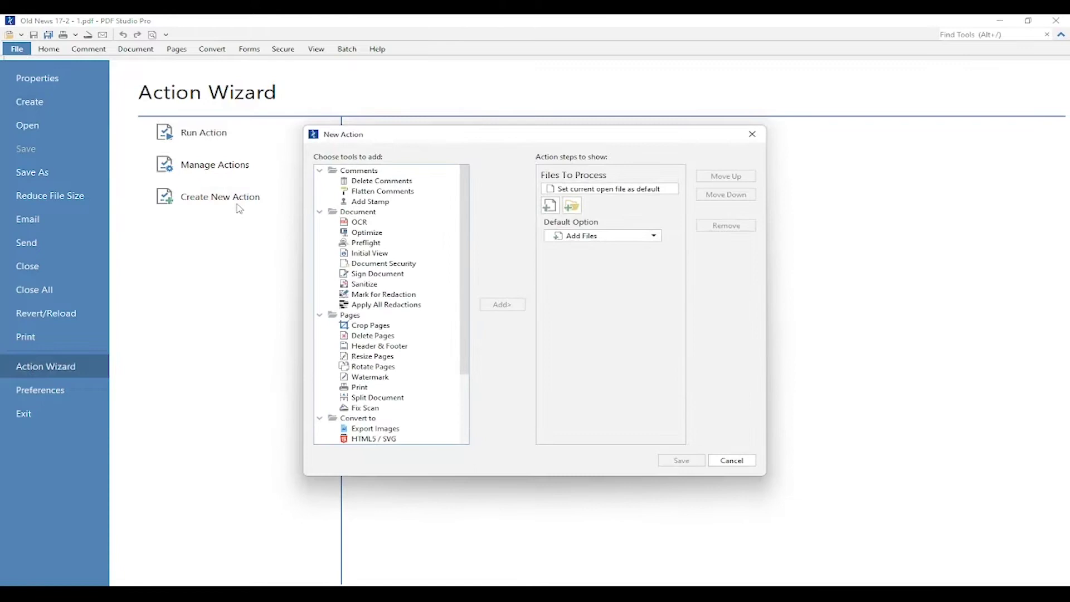
pyautogui.scroll(-1, 374, 246)
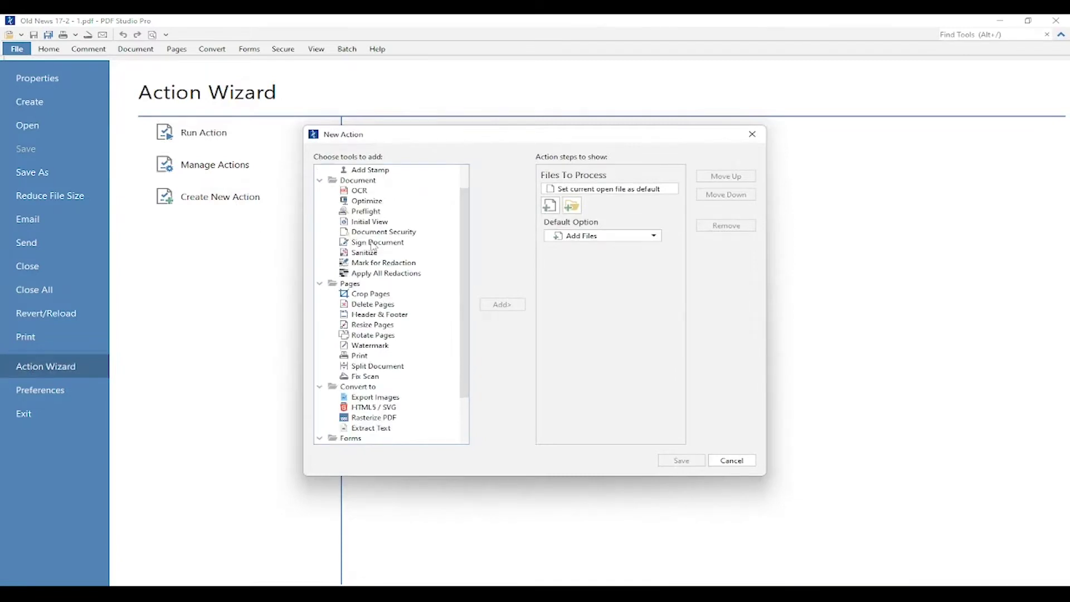
pyautogui.scroll(-1, 374, 246)
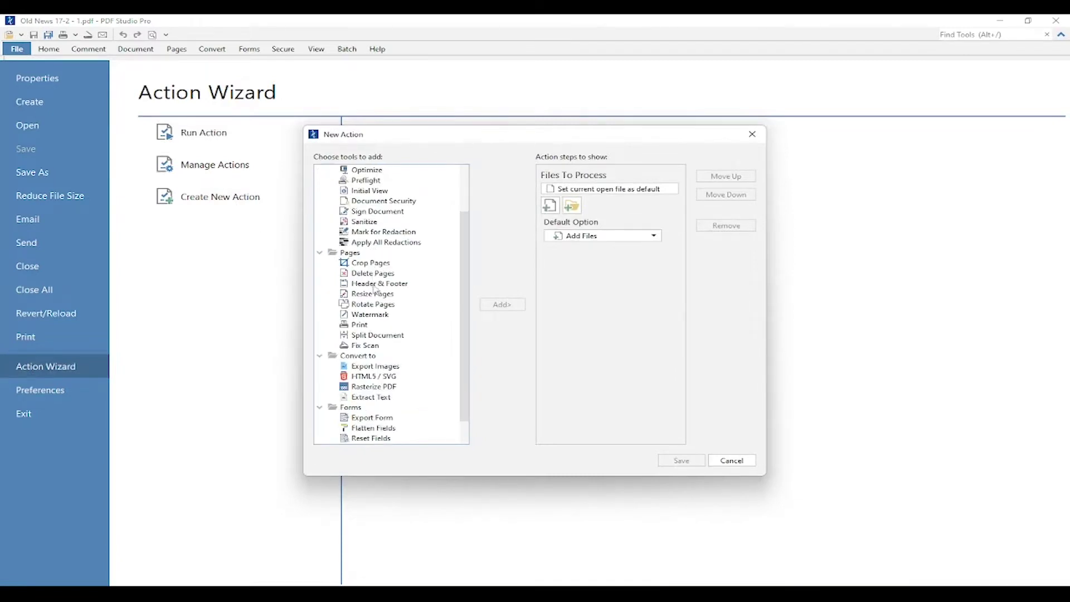
pyautogui.click(370, 315)
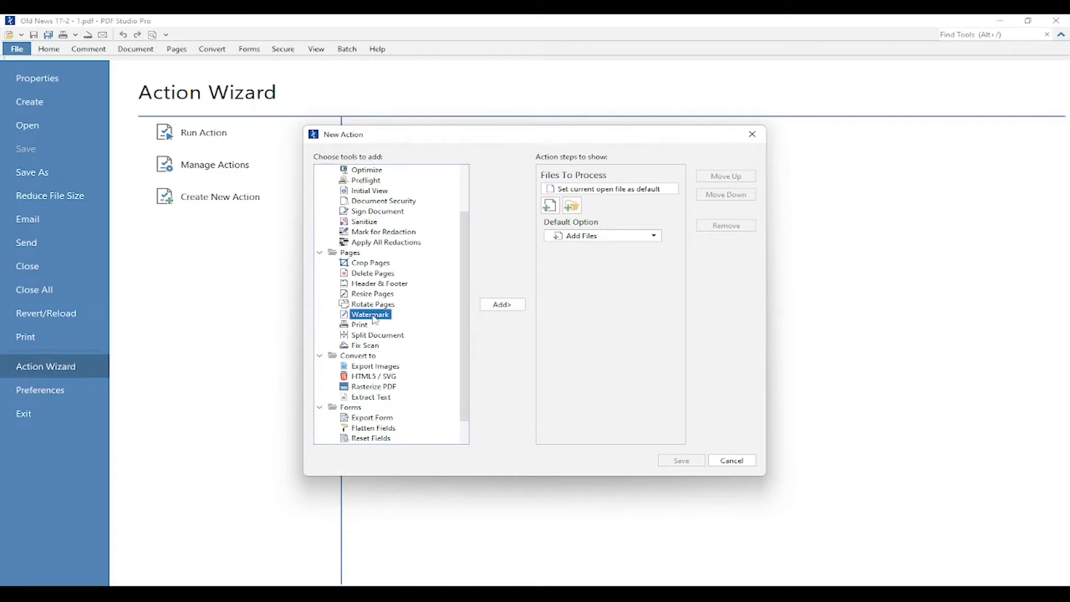
pyautogui.click(513, 306)
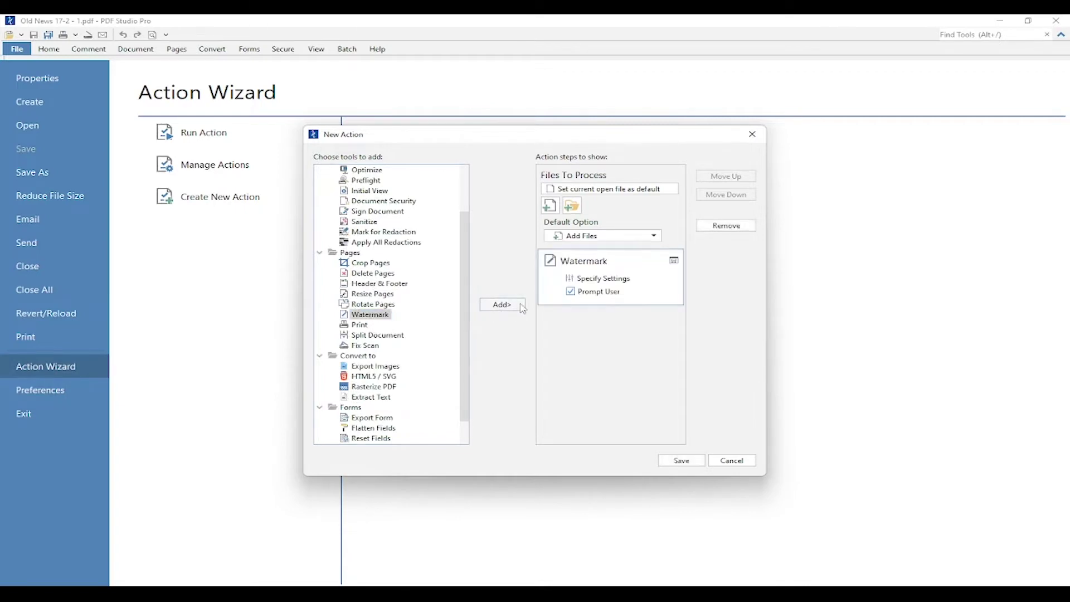
# Step: Replace the watermark step's default text with 'Confidential' and confirm the settings
pyautogui.click(623, 281)
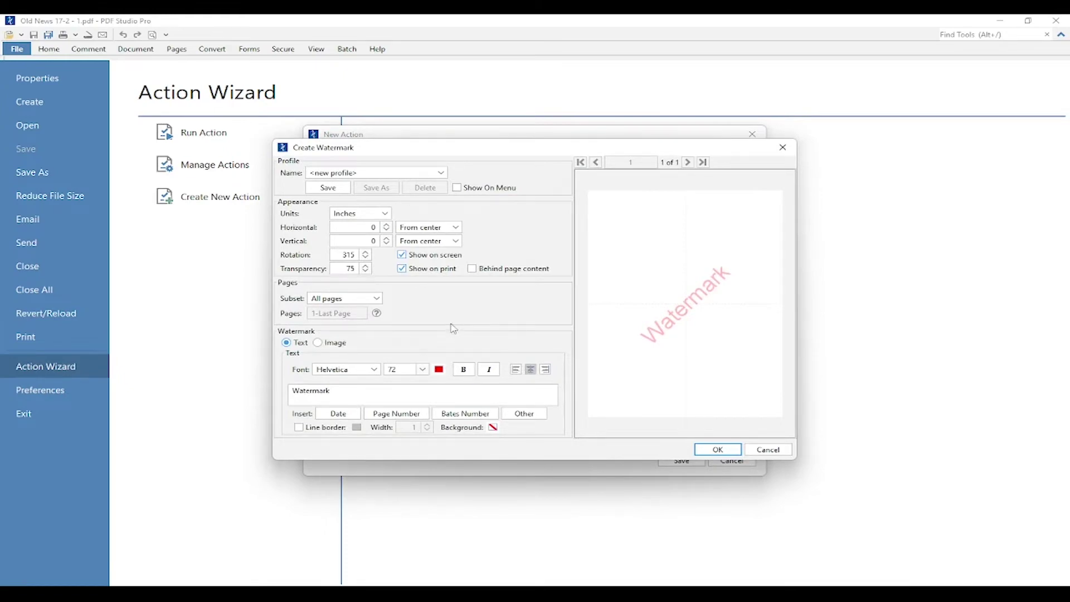
pyautogui.doubleClick(392, 393)
pyautogui.write('Co')
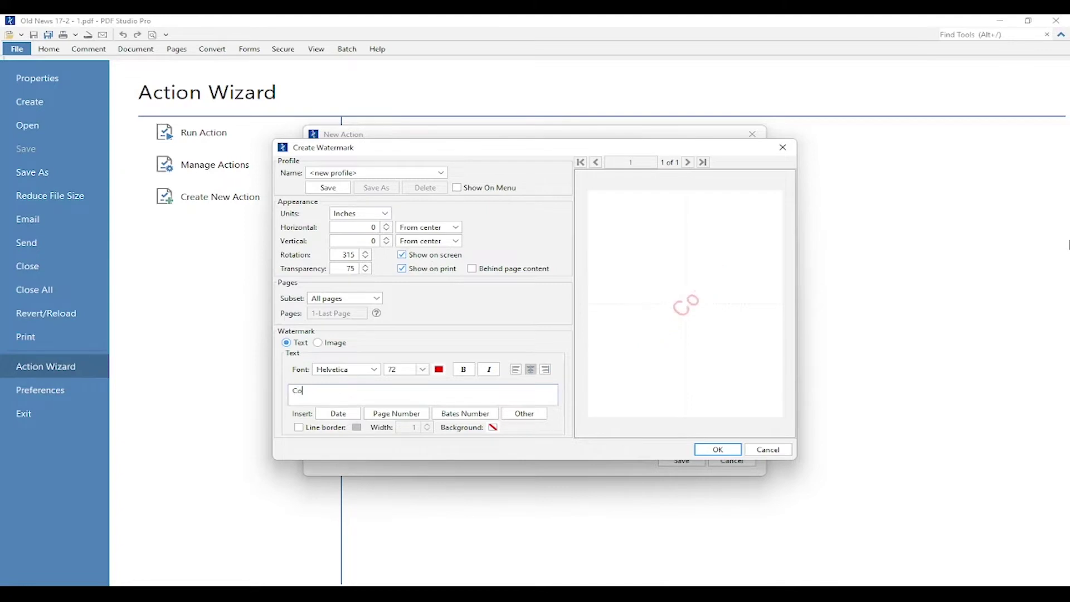
pyautogui.write('nfidential')
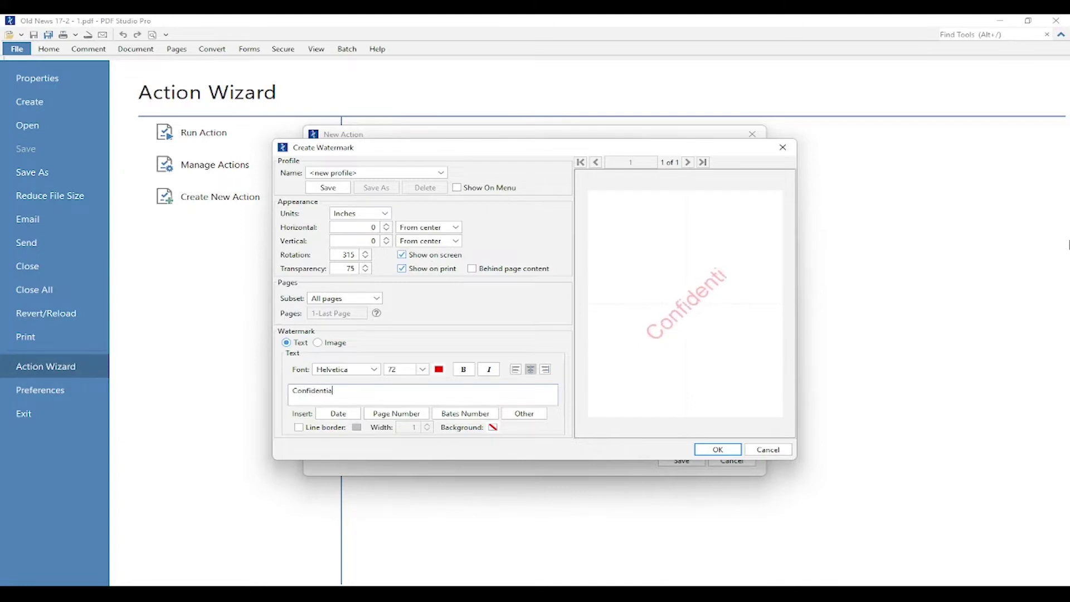
pyautogui.click(719, 449)
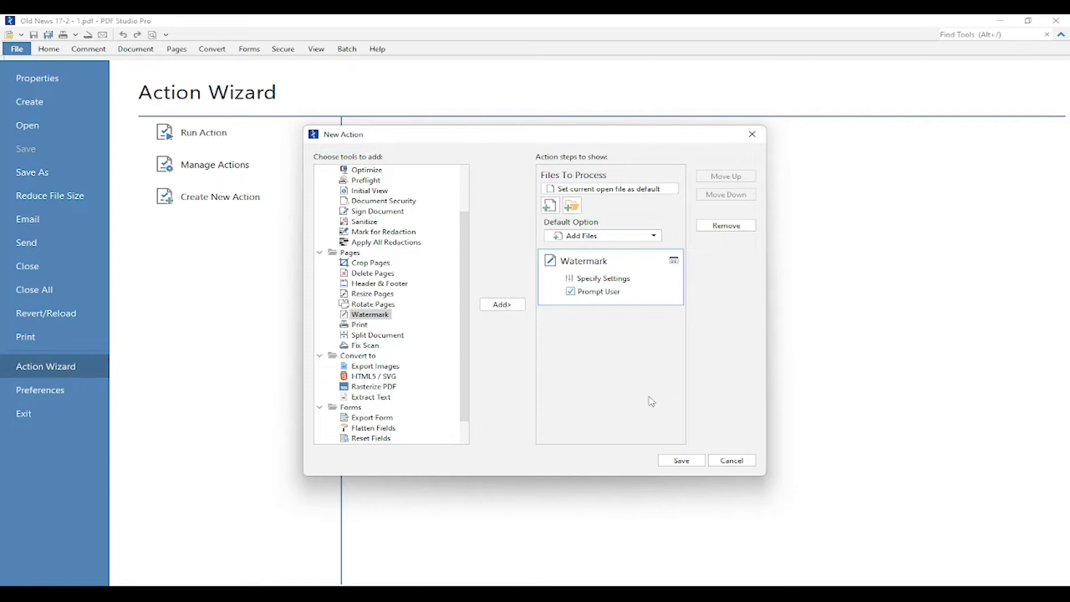
pyautogui.moveTo(464, 392); pyautogui.dragTo(464, 341)
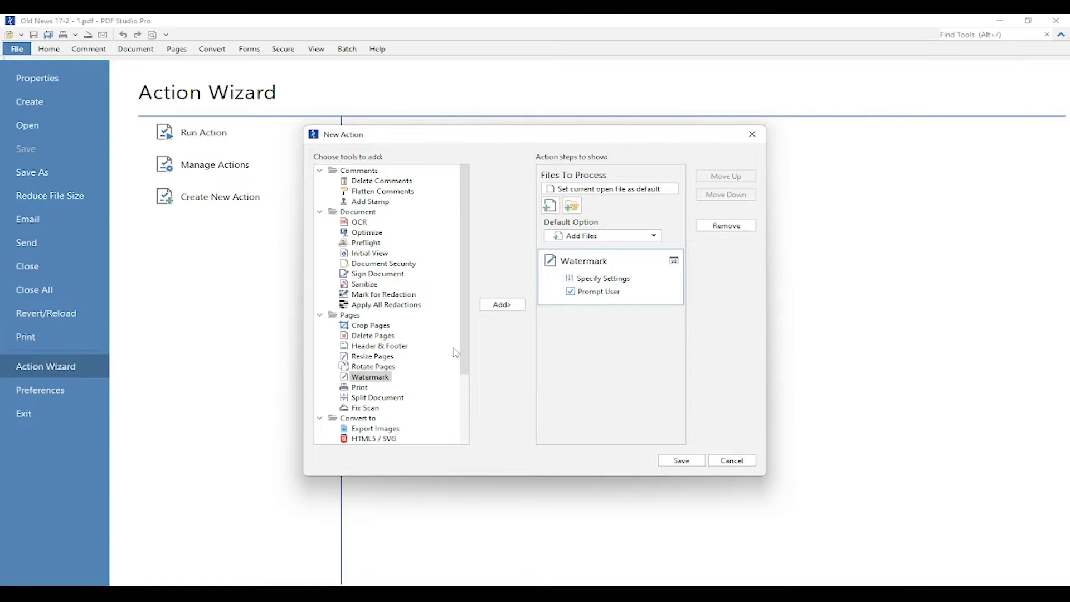
# Step: Add a Document Security step and clear all eight permission checkboxes in its settings
pyautogui.click(397, 265)
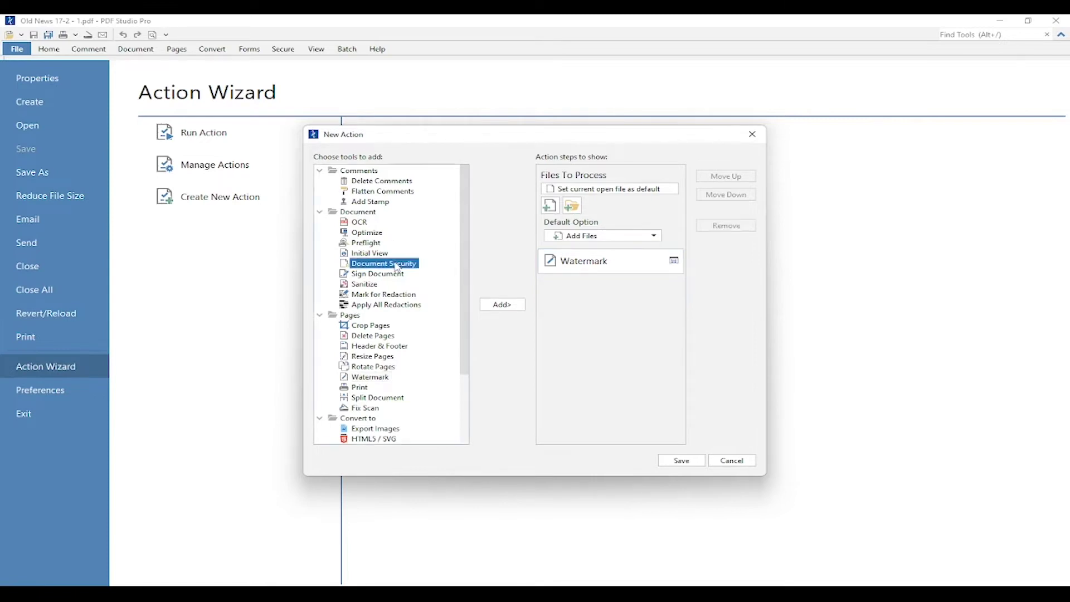
pyautogui.click(518, 306)
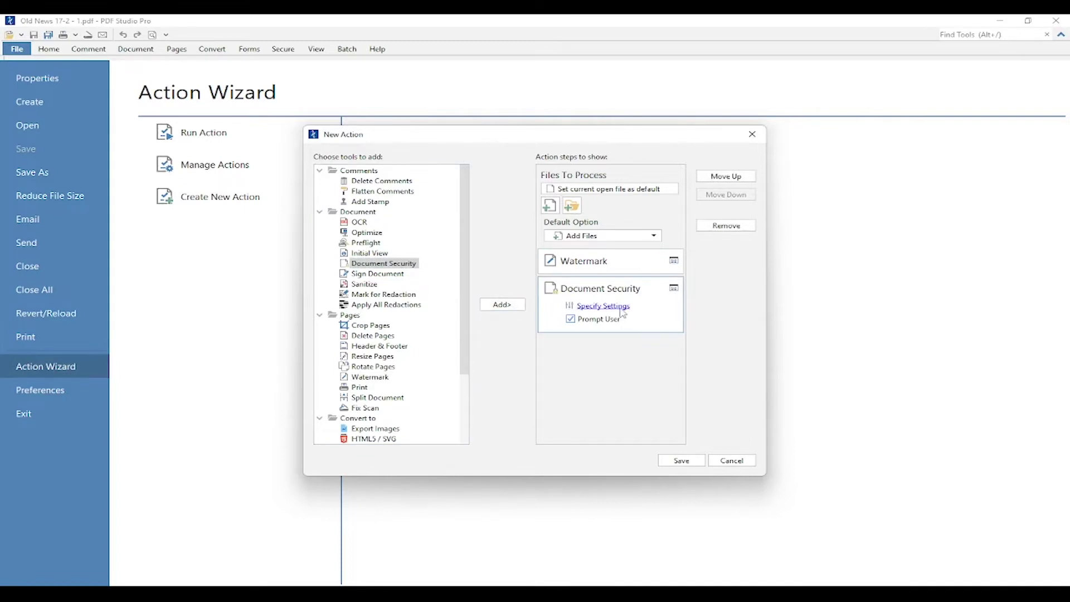
pyautogui.click(618, 306)
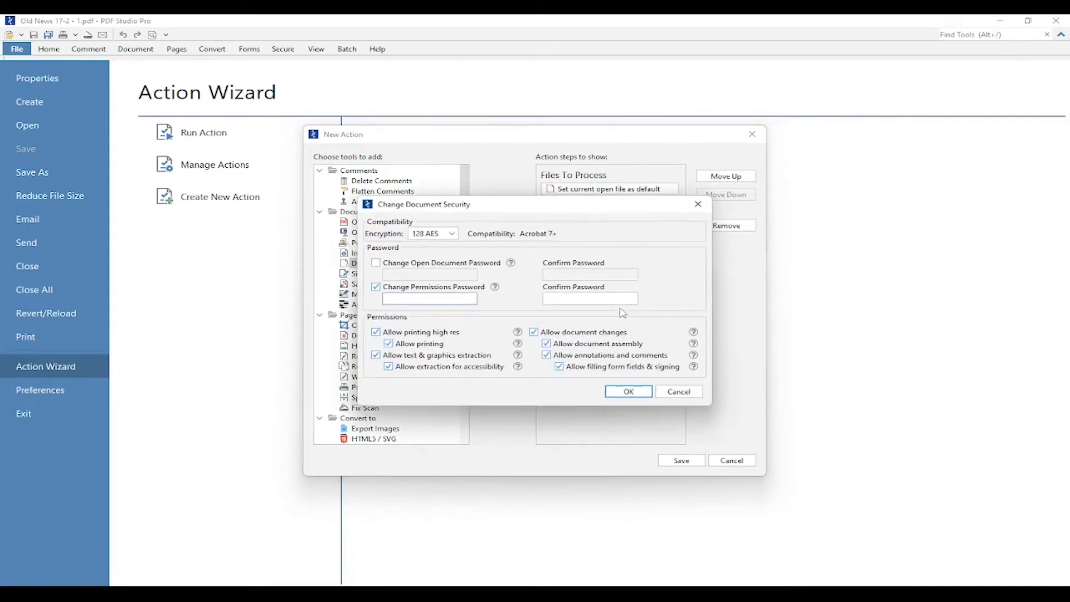
pyautogui.click(375, 332)
pyautogui.click(388, 344)
pyautogui.click(375, 355)
pyautogui.click(388, 367)
pyautogui.click(534, 332)
pyautogui.click(546, 344)
pyautogui.click(546, 355)
pyautogui.click(559, 367)
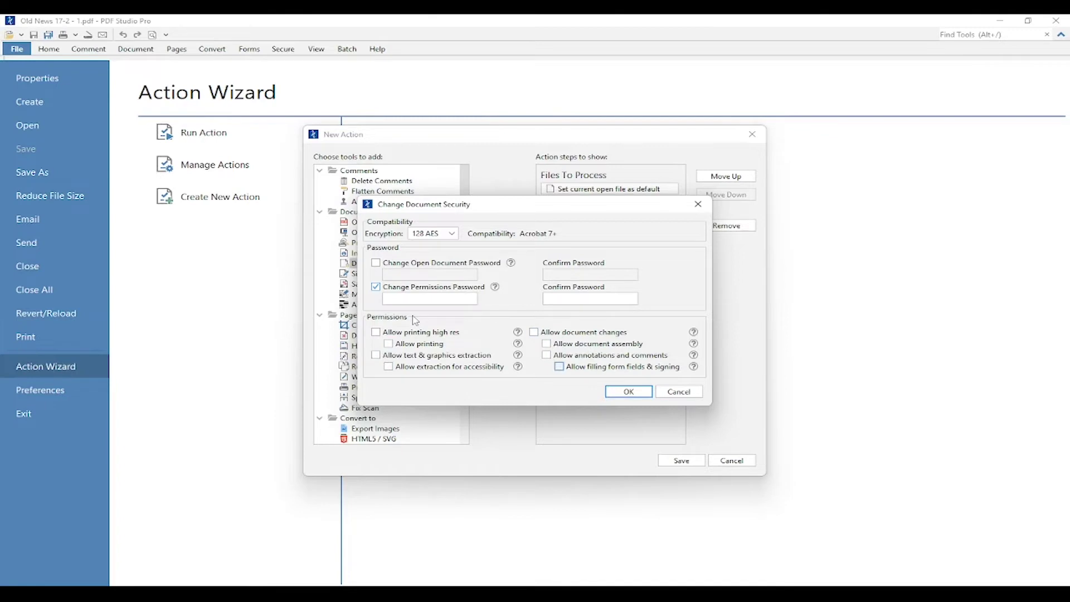
# Step: Enter and confirm a permissions password, then accept the security settings
pyautogui.click(421, 299)
pyautogui.write('********')
pyautogui.click(568, 300)
pyautogui.write('*******')
pyautogui.write('**')
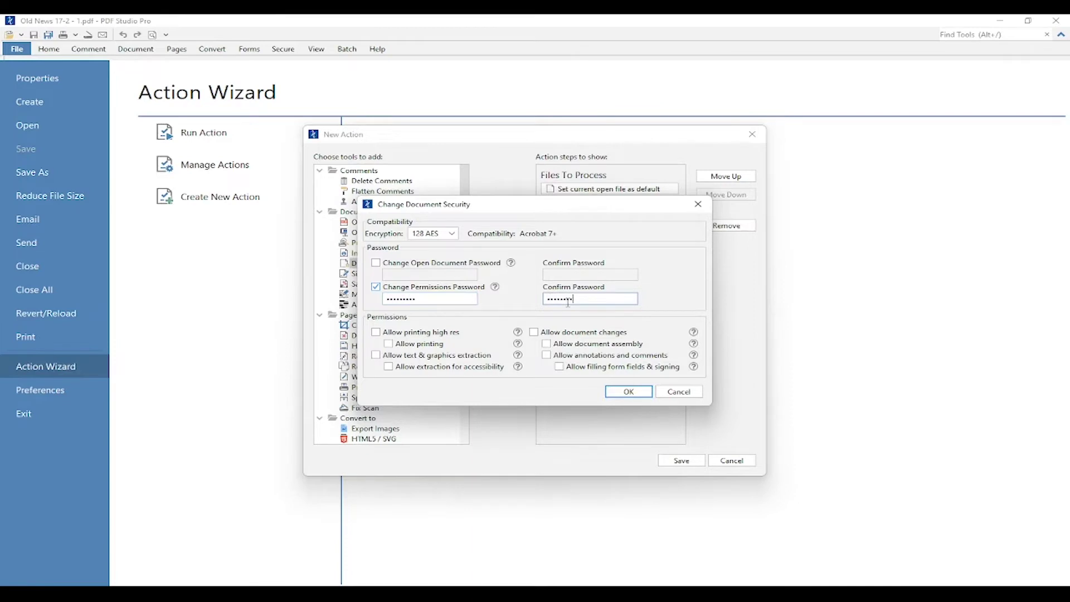
pyautogui.click(648, 392)
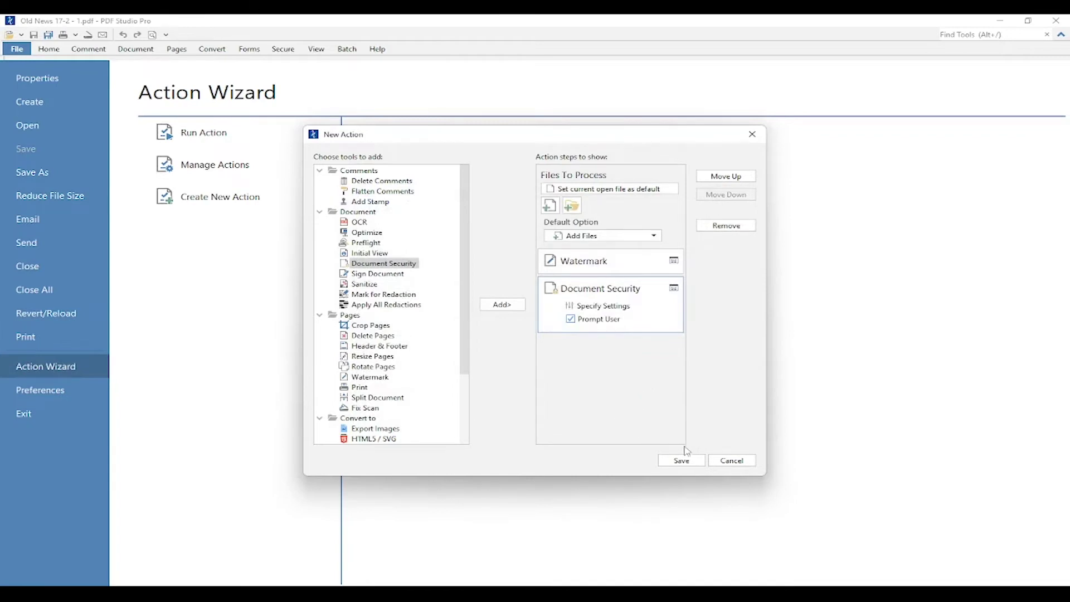
pyautogui.click(692, 461)
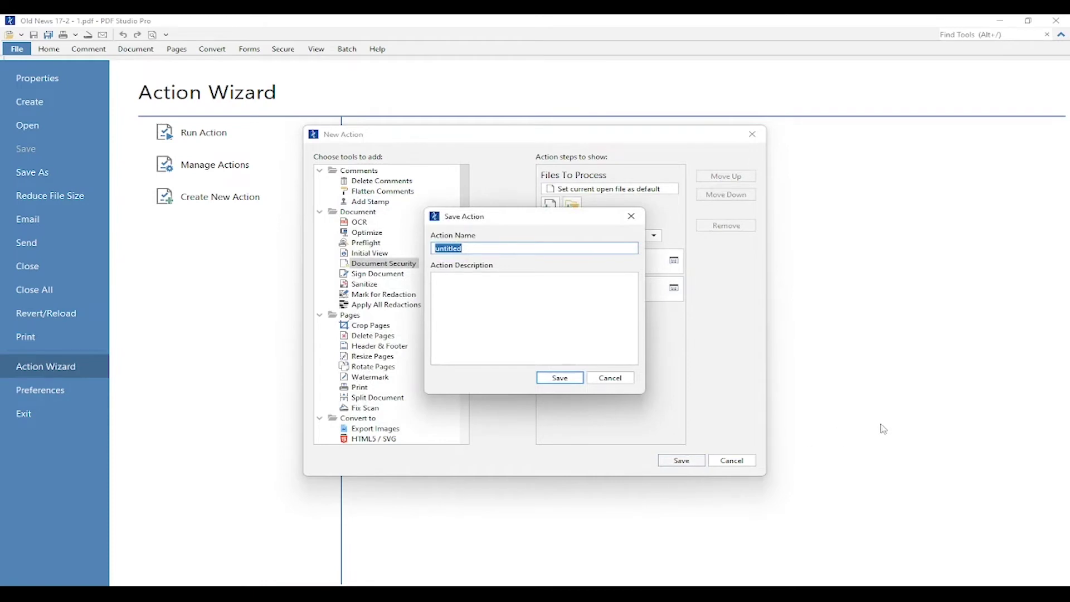
pyautogui.write('Watermark & Security')
pyautogui.click(579, 383)
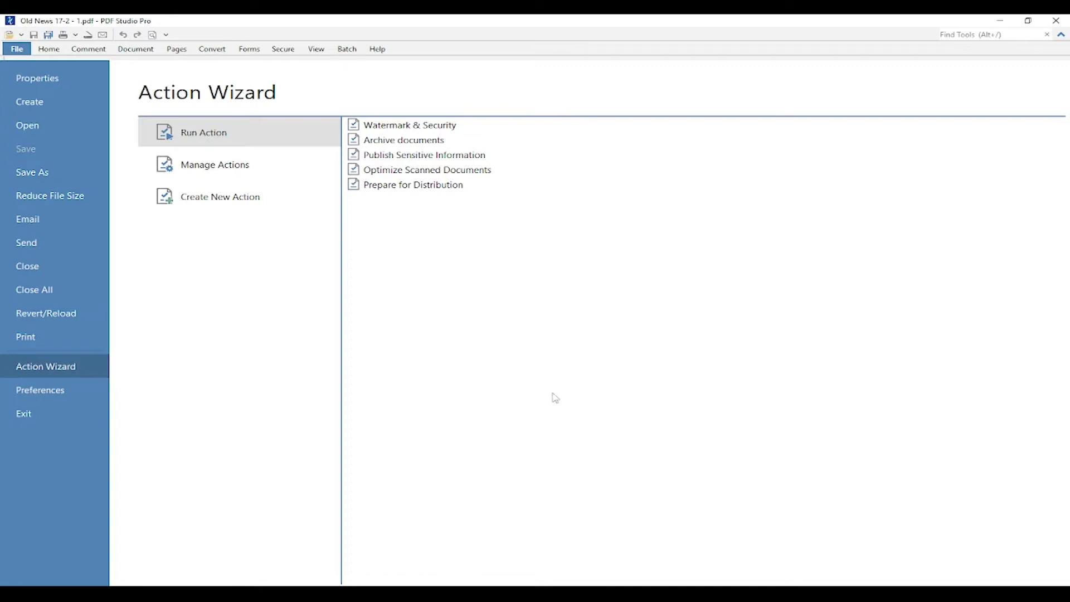
# Step: Edit the Watermark & Security action, add a Save As... step, and open its settings
pyautogui.click(322, 167)
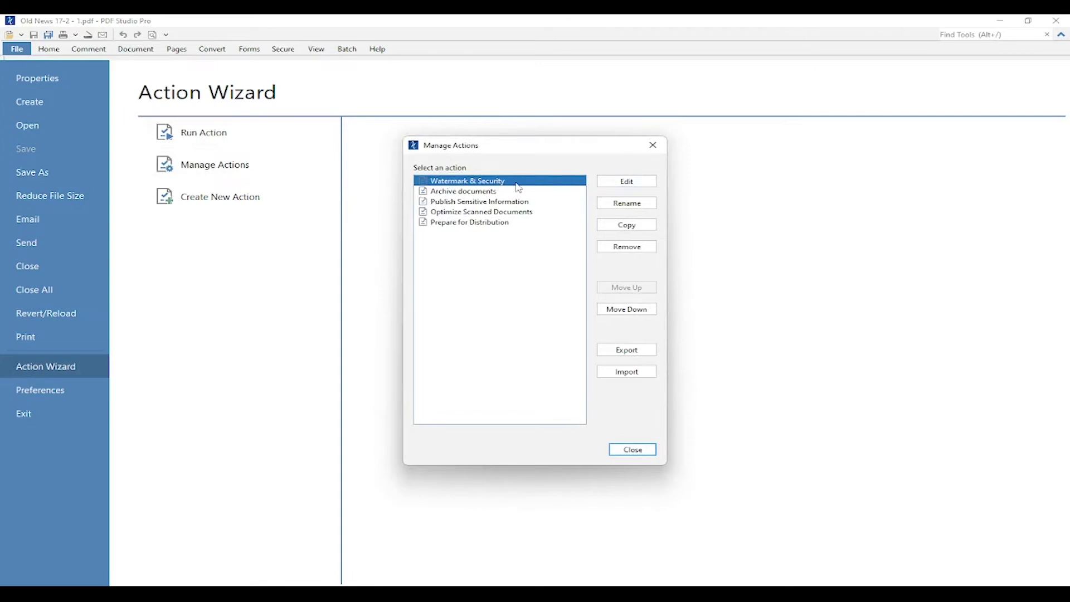
pyautogui.click(643, 185)
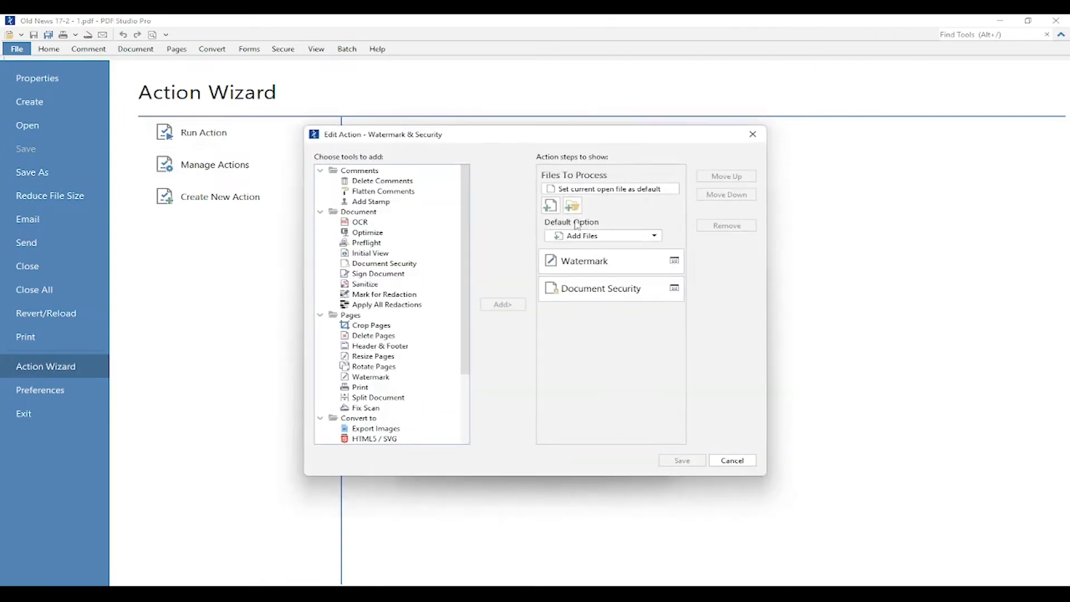
pyautogui.scroll(-3, 426, 290)
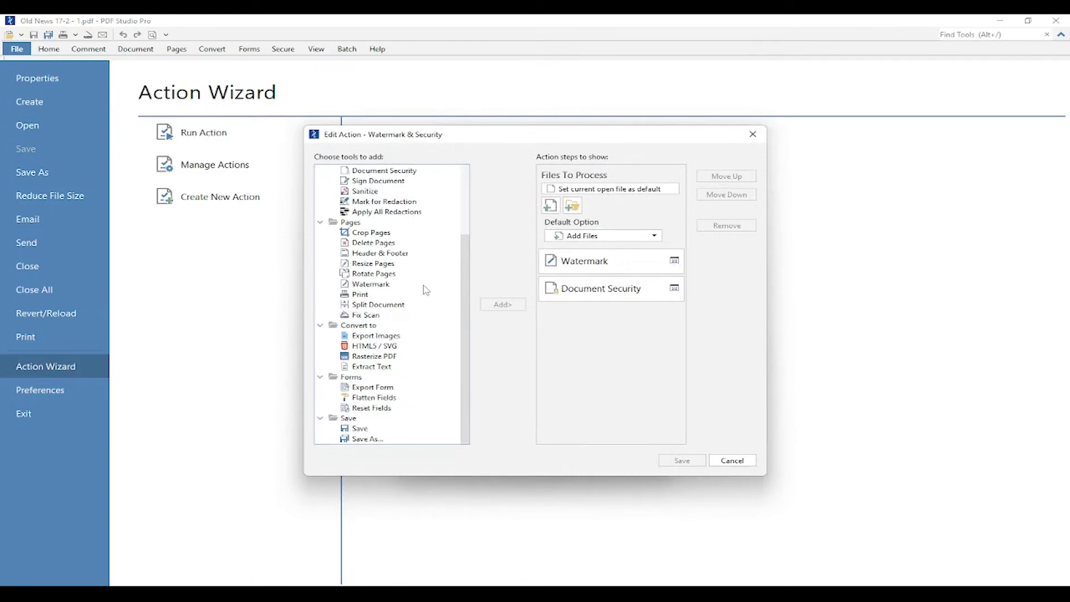
pyautogui.click(373, 440)
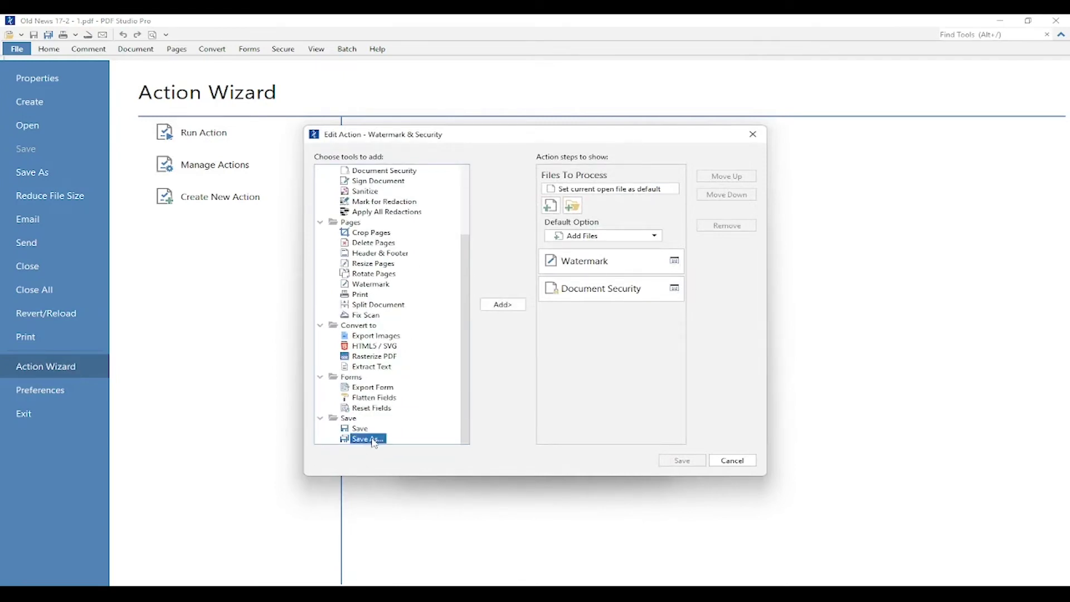
pyautogui.click(516, 306)
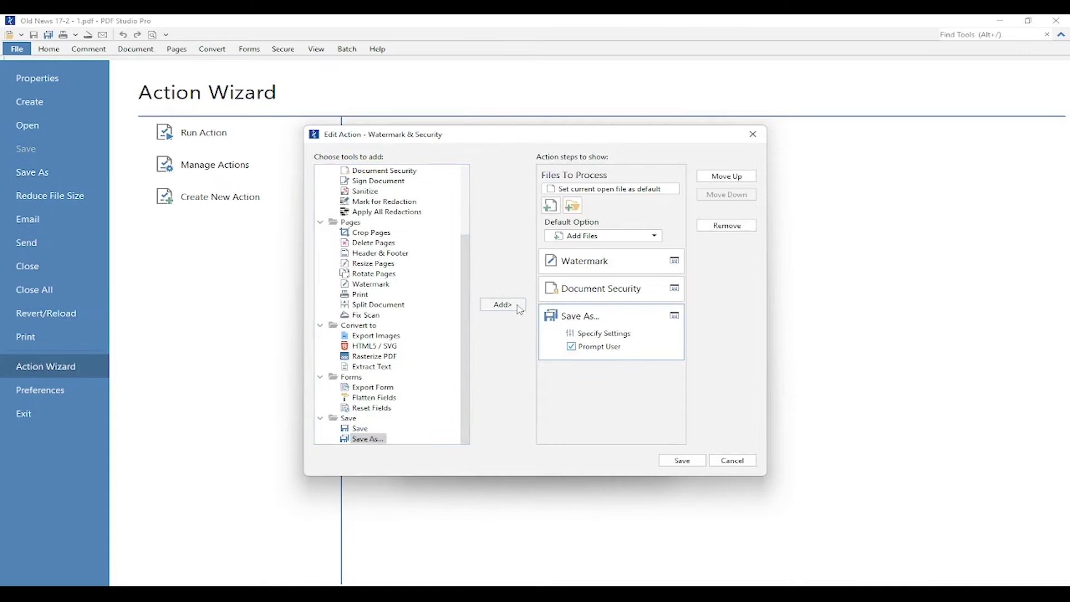
pyautogui.click(618, 335)
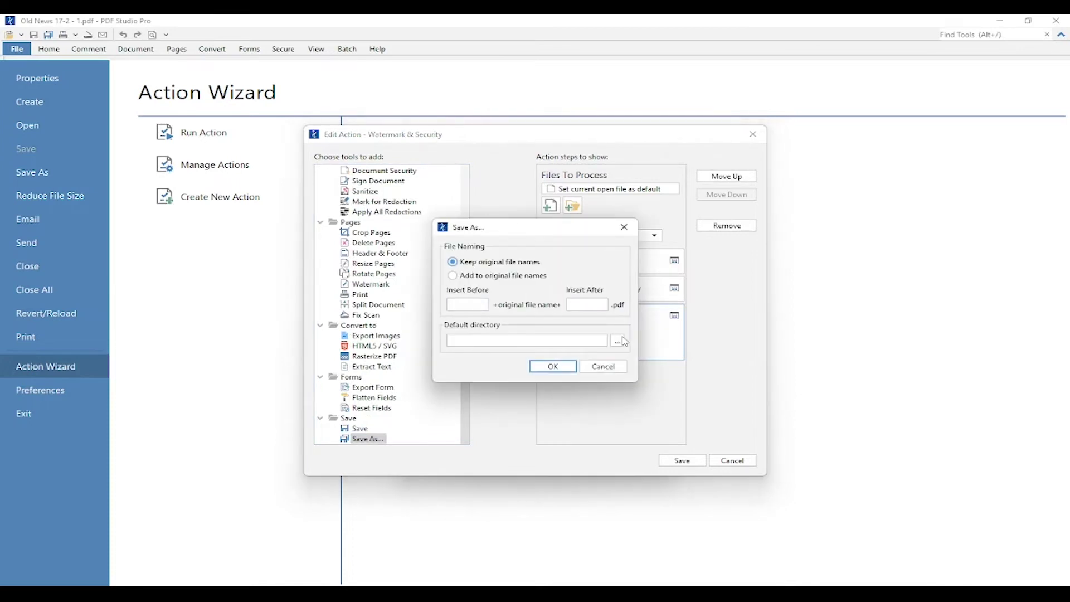
# Step: Choose to add 'Confidential' after the original file names
pyautogui.click(456, 277)
pyautogui.click(594, 305)
pyautogui.write('Confidential')
# Step: Set the default save directory to the Confidential Documents folder and confirm the save settings
pyautogui.click(577, 342)
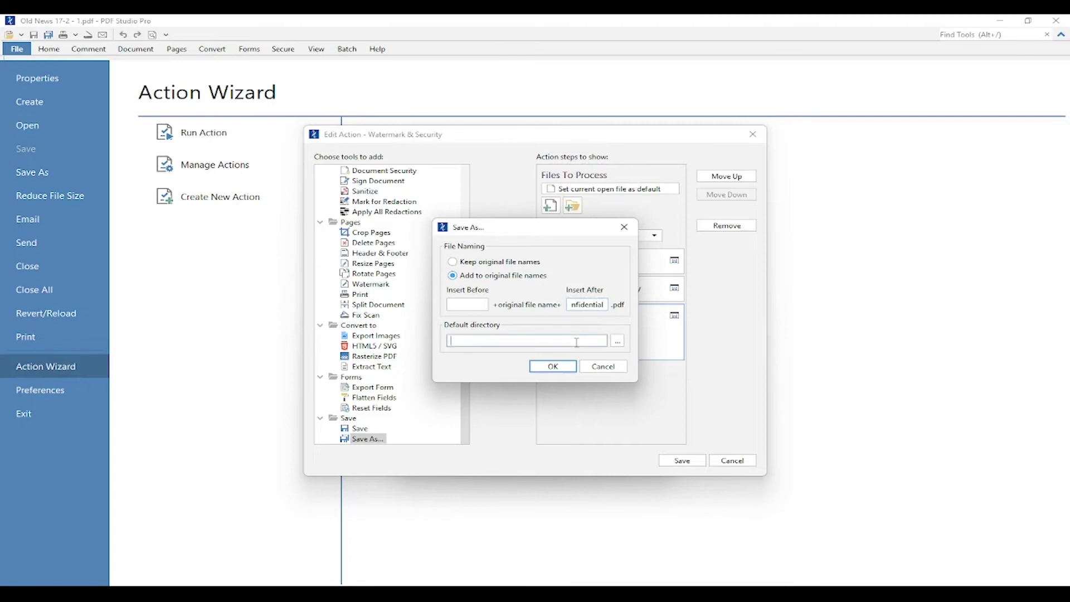
pyautogui.click(617, 342)
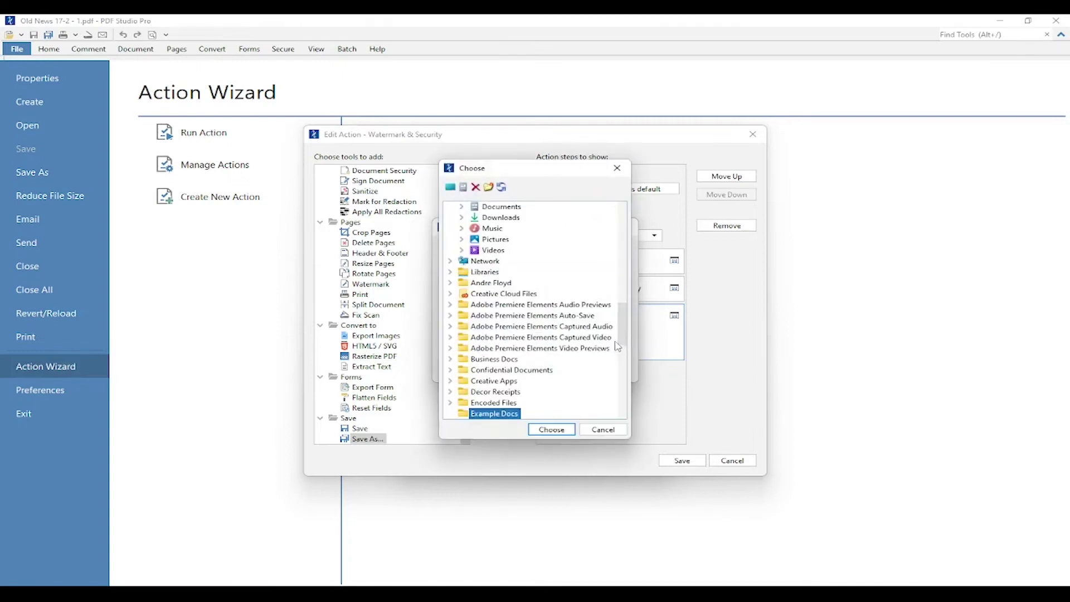
pyautogui.scroll(-3, 532, 334)
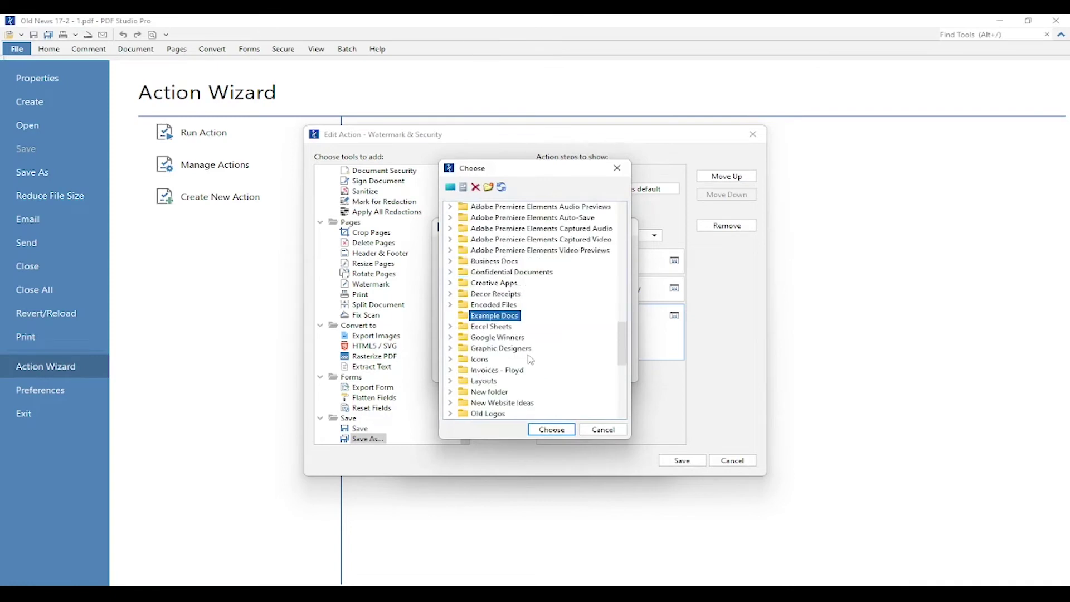
pyautogui.click(538, 295)
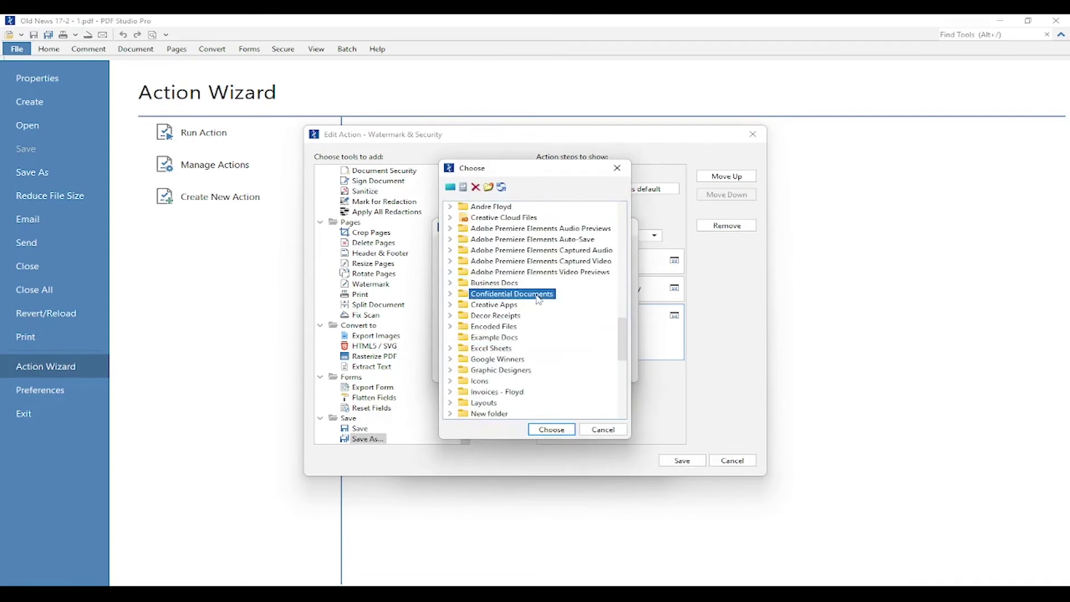
pyautogui.click(573, 432)
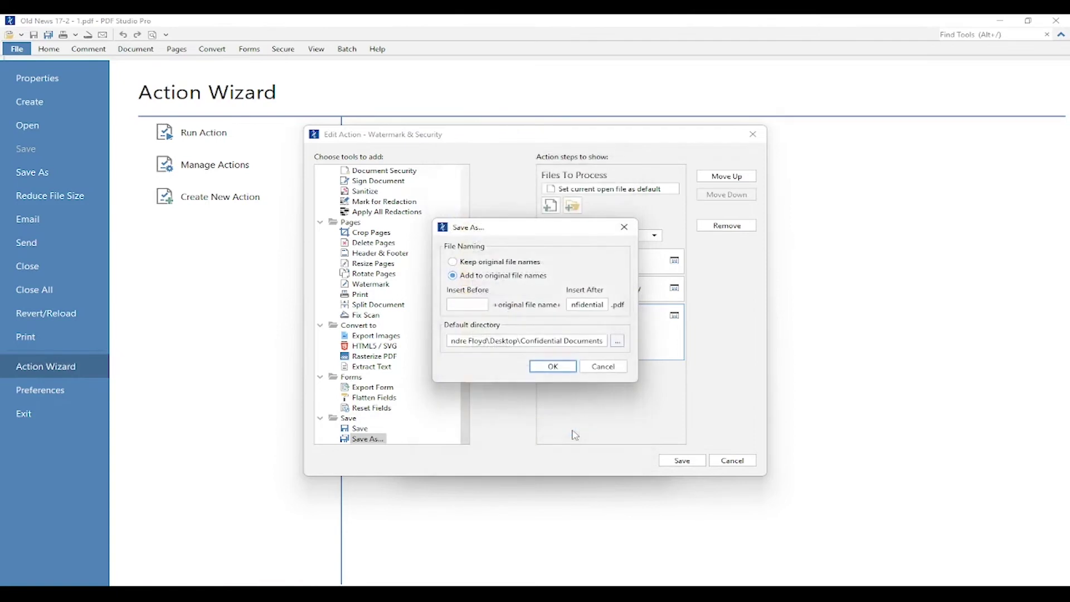
pyautogui.click(563, 368)
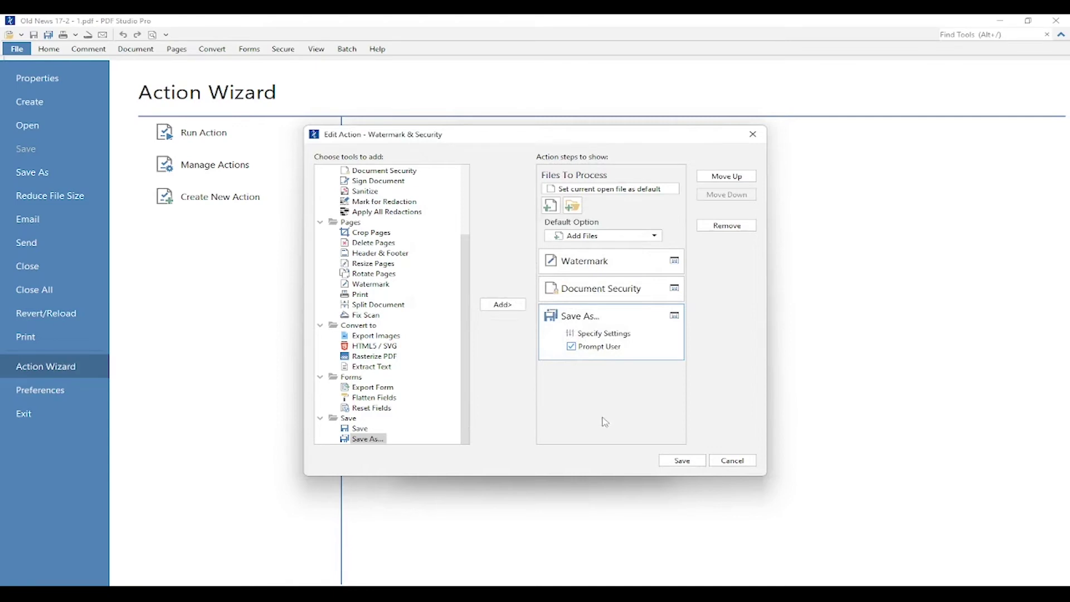
# Step: Save the edited action, close Manage Actions, and choose Watermark & Security to run
pyautogui.click(696, 464)
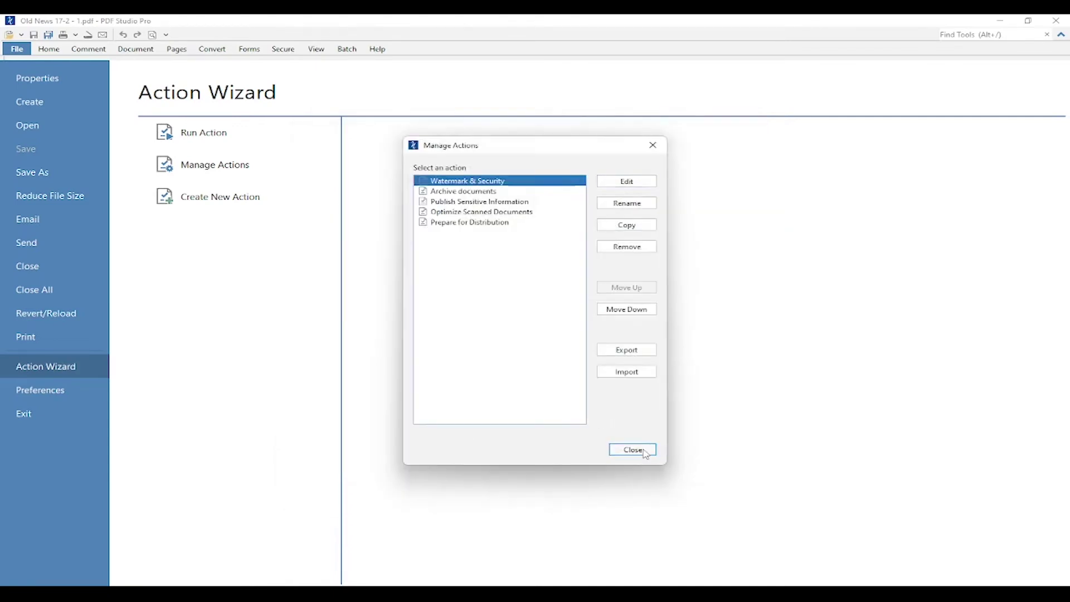
pyautogui.click(645, 453)
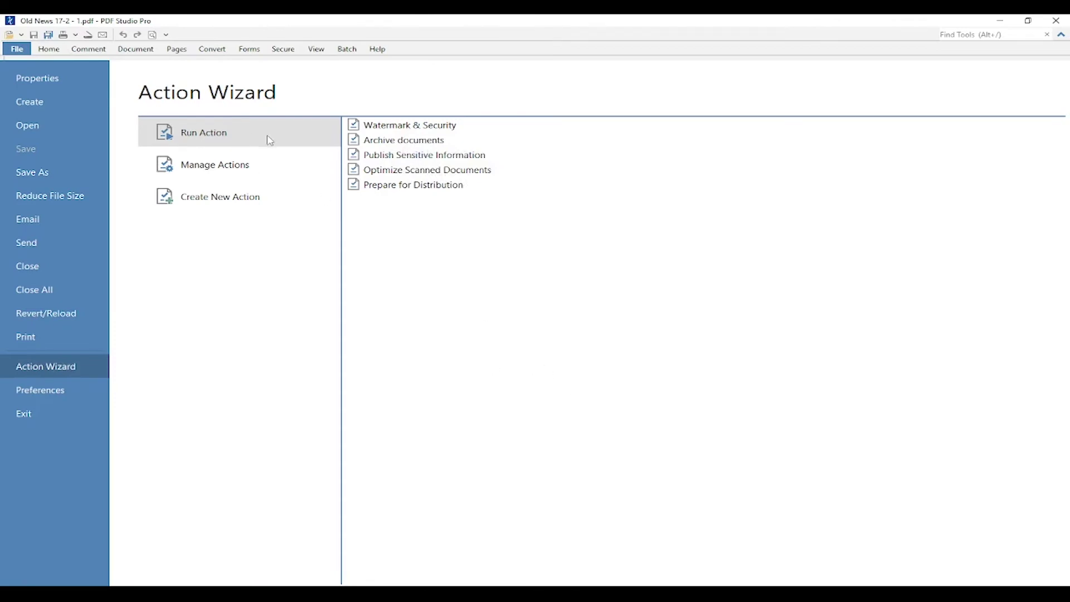
pyautogui.click(449, 127)
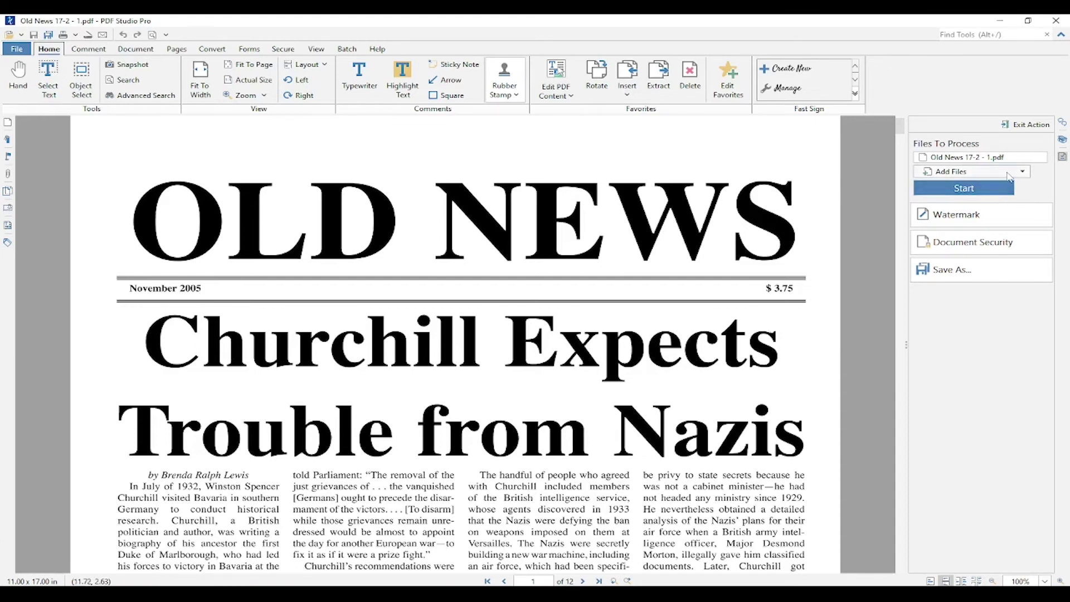
# Step: Cancel adding extra files and start the action on Old News 17-2 - 1.pdf
pyautogui.click(1008, 176)
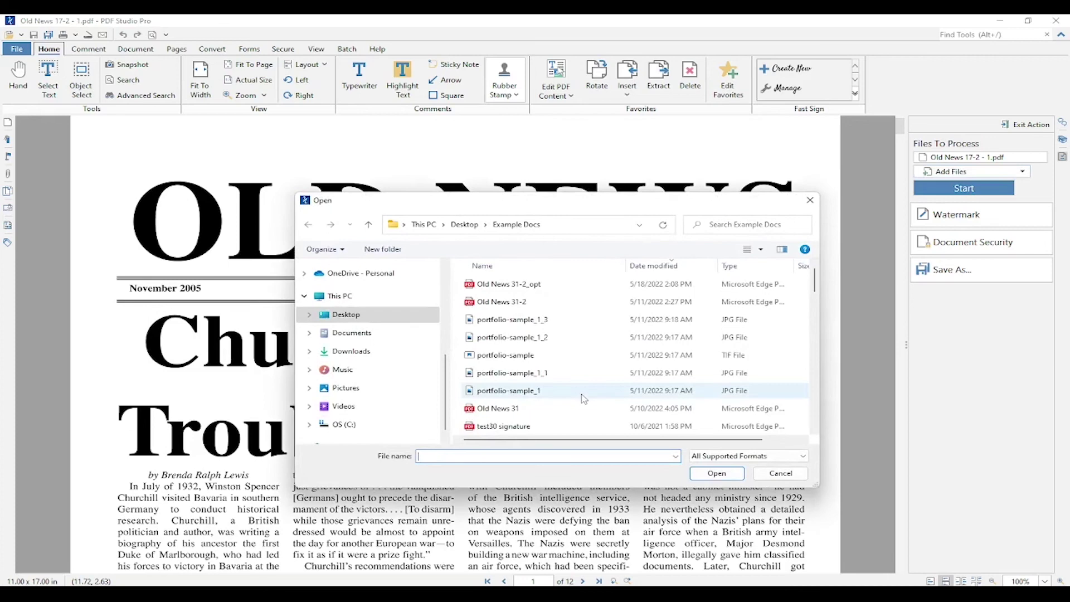
pyautogui.scroll(-5, 583, 393)
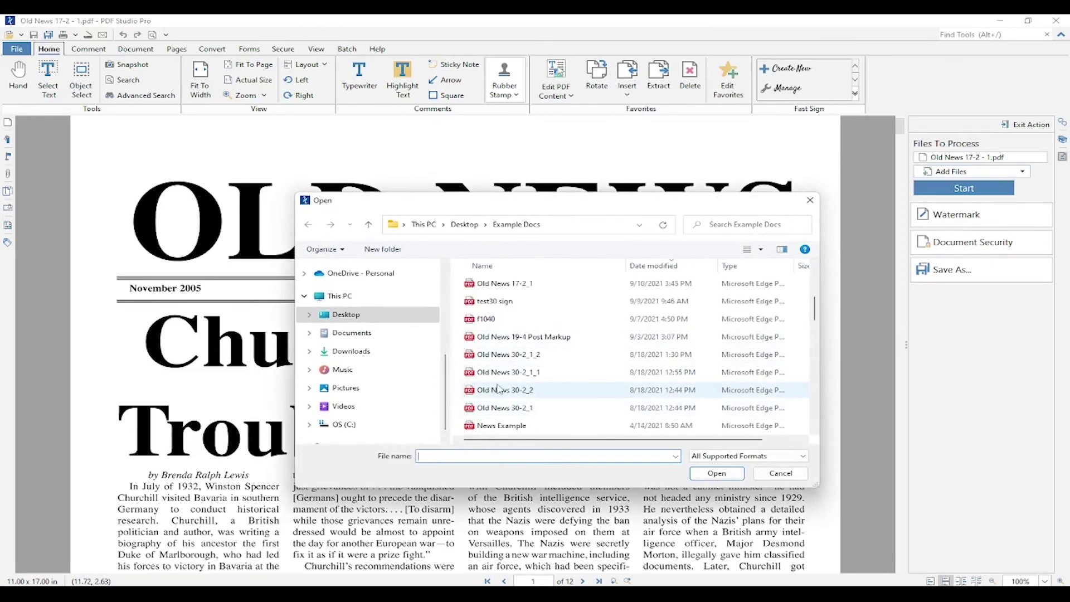
pyautogui.click(779, 474)
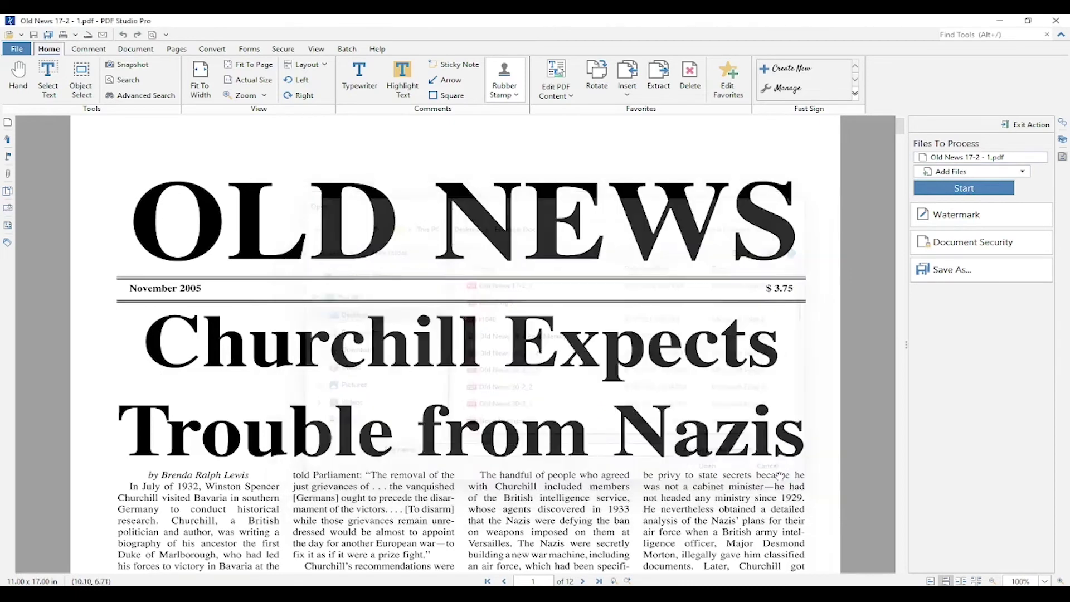
pyautogui.click(998, 192)
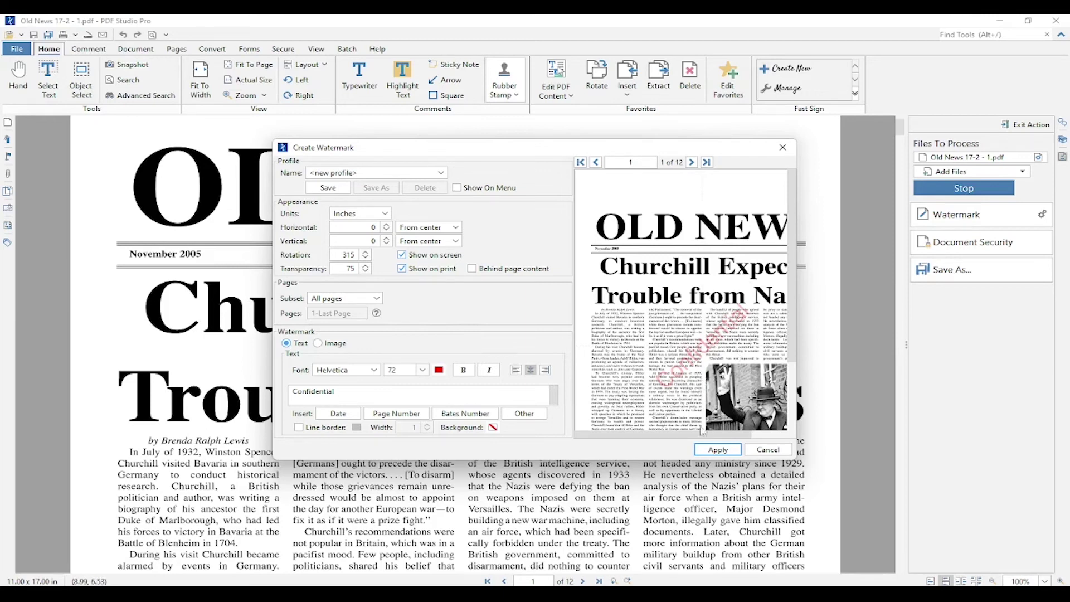
# Step: Apply the red Confidential watermark and accept the restricted document permissions
pyautogui.click(733, 452)
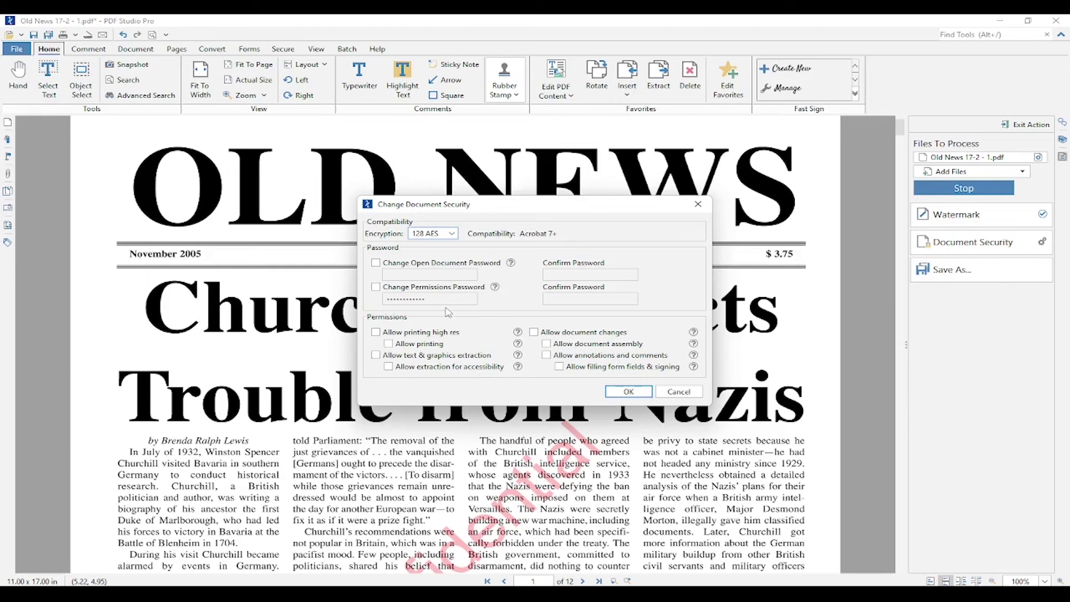
pyautogui.click(628, 391)
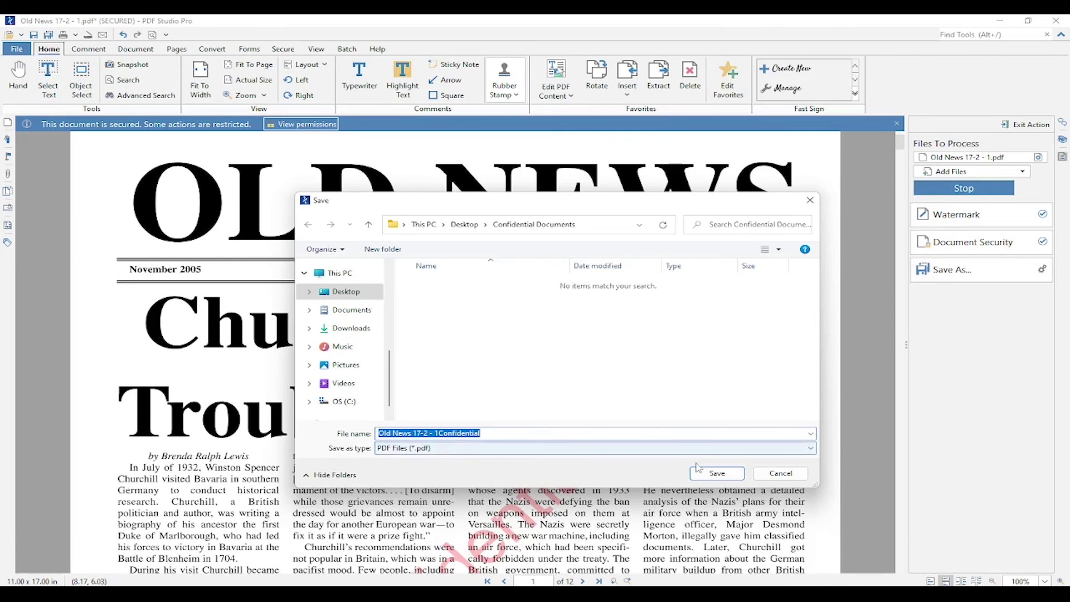
pyautogui.click(733, 478)
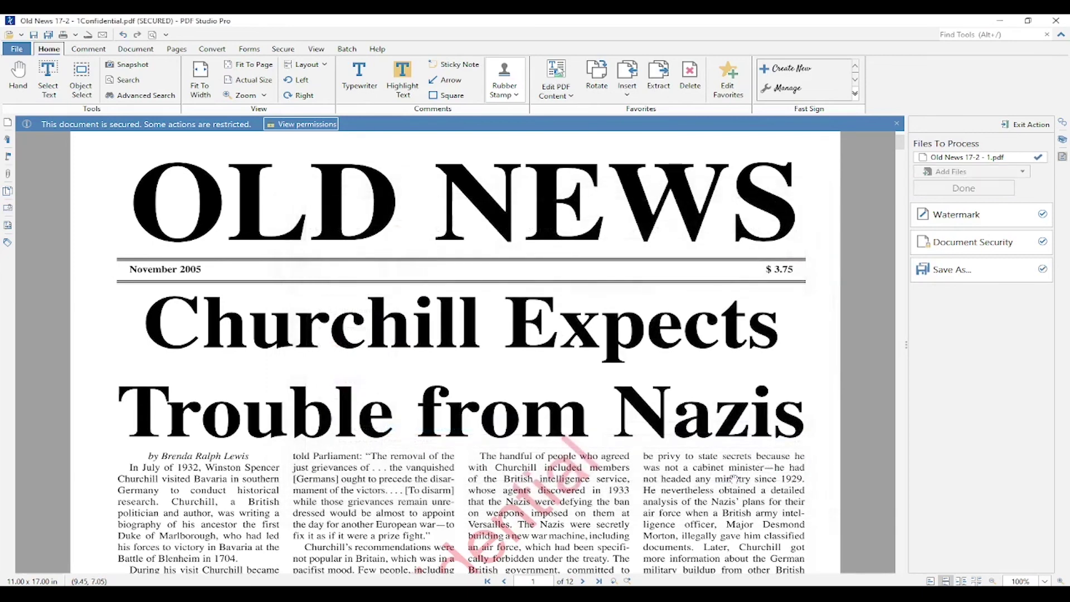